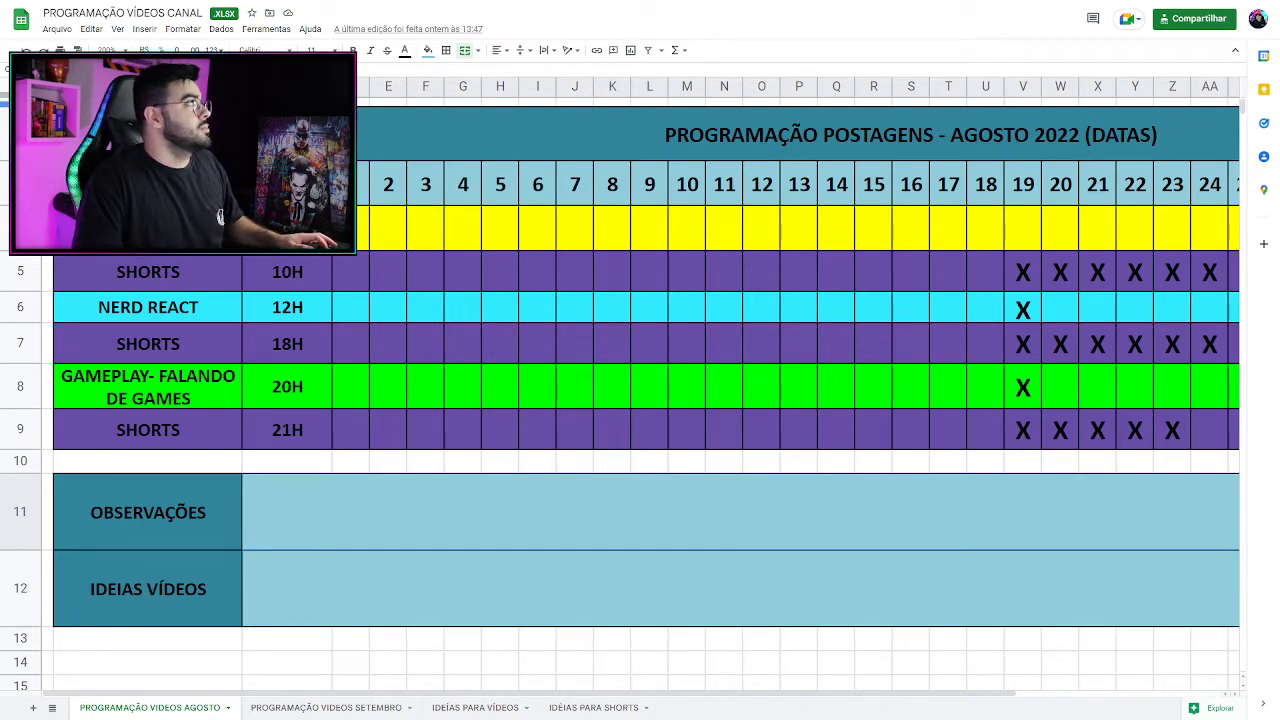
- Look over the content types and posting times in the August 2022 schedule
scroll(620, 400, up, 1)
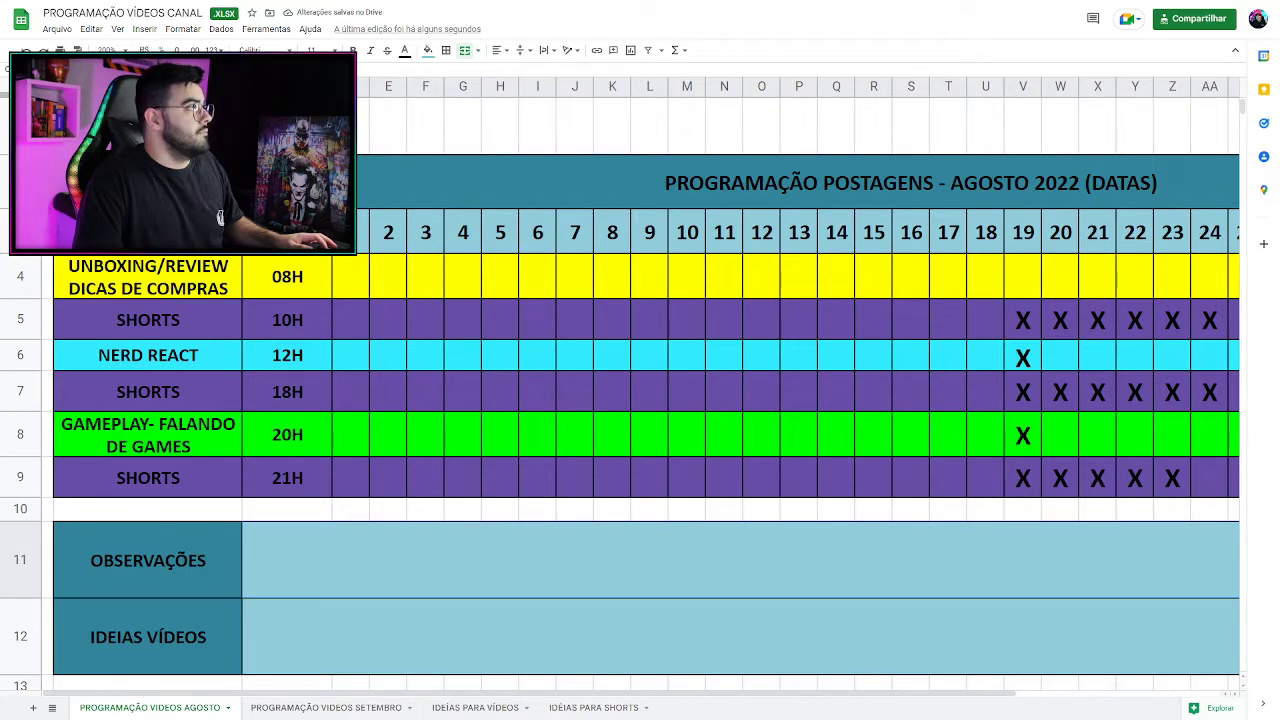
click(193, 267)
click(287, 232)
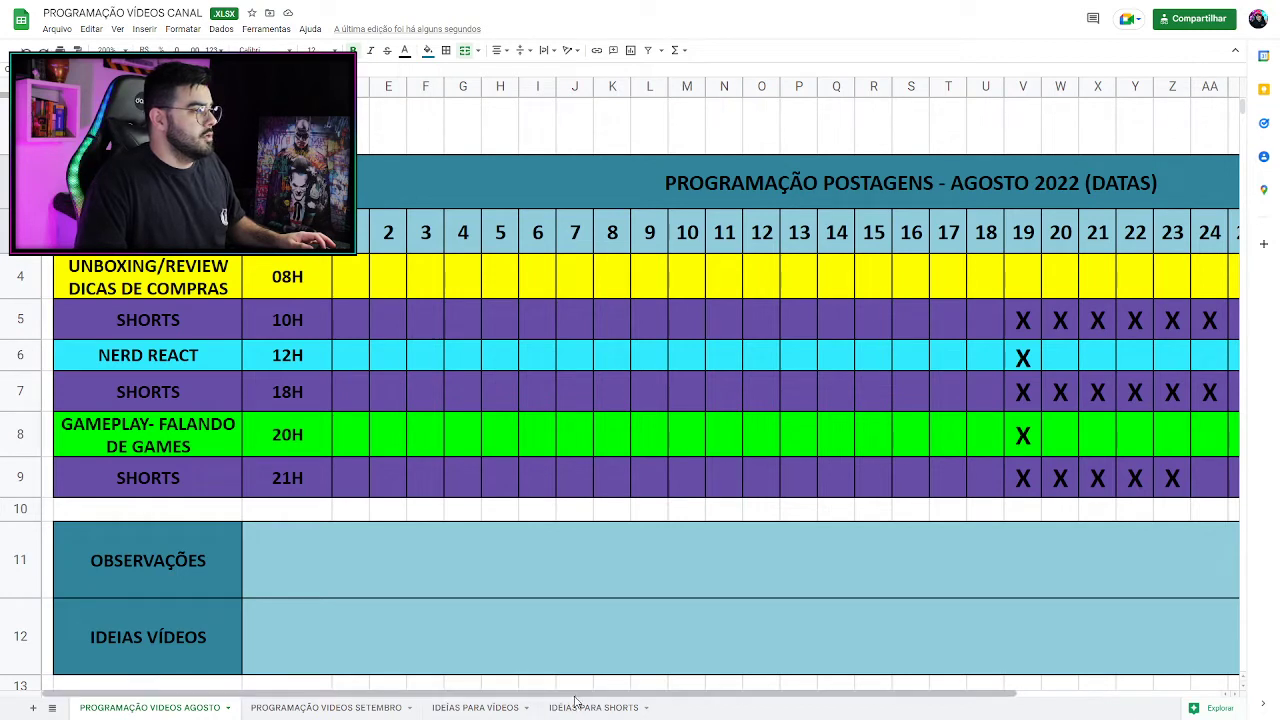
- Open the PROGRAMAÇÃO VIDEOS SETEMBRO sheet and look over its posting schedule, including the notes and video ideas rows
click(354, 710)
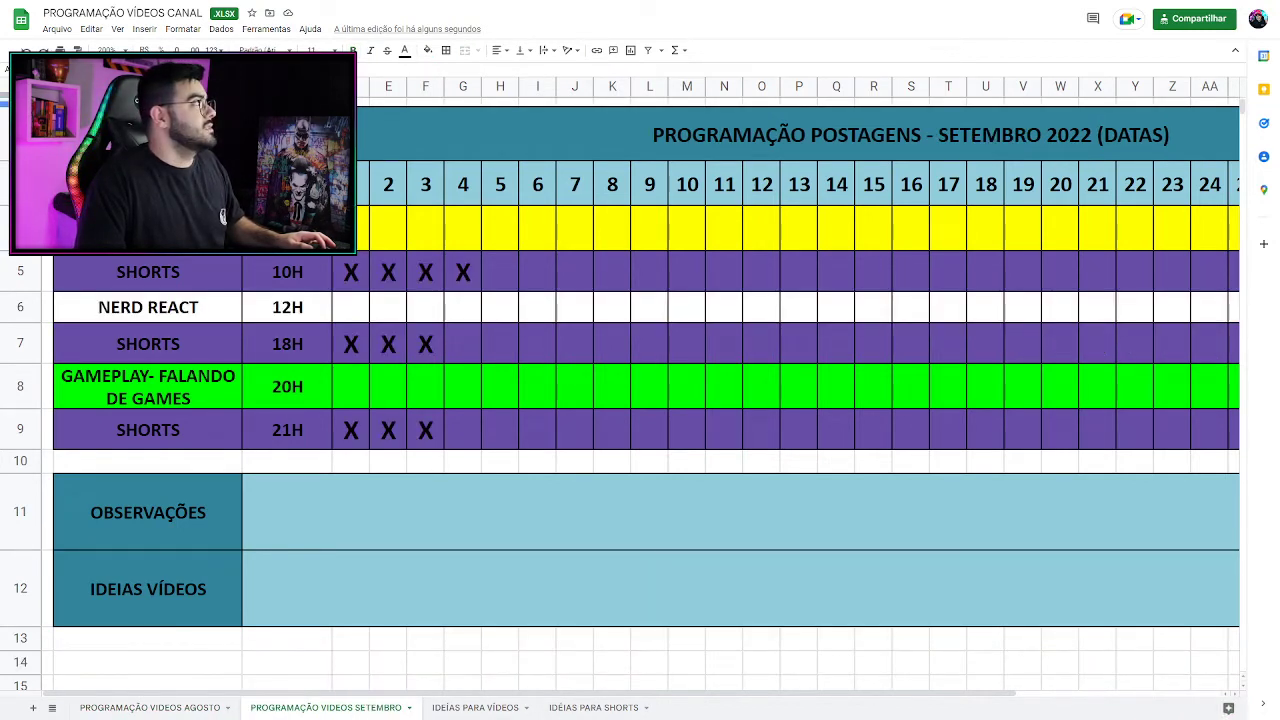
scroll(640, 400, up, 1)
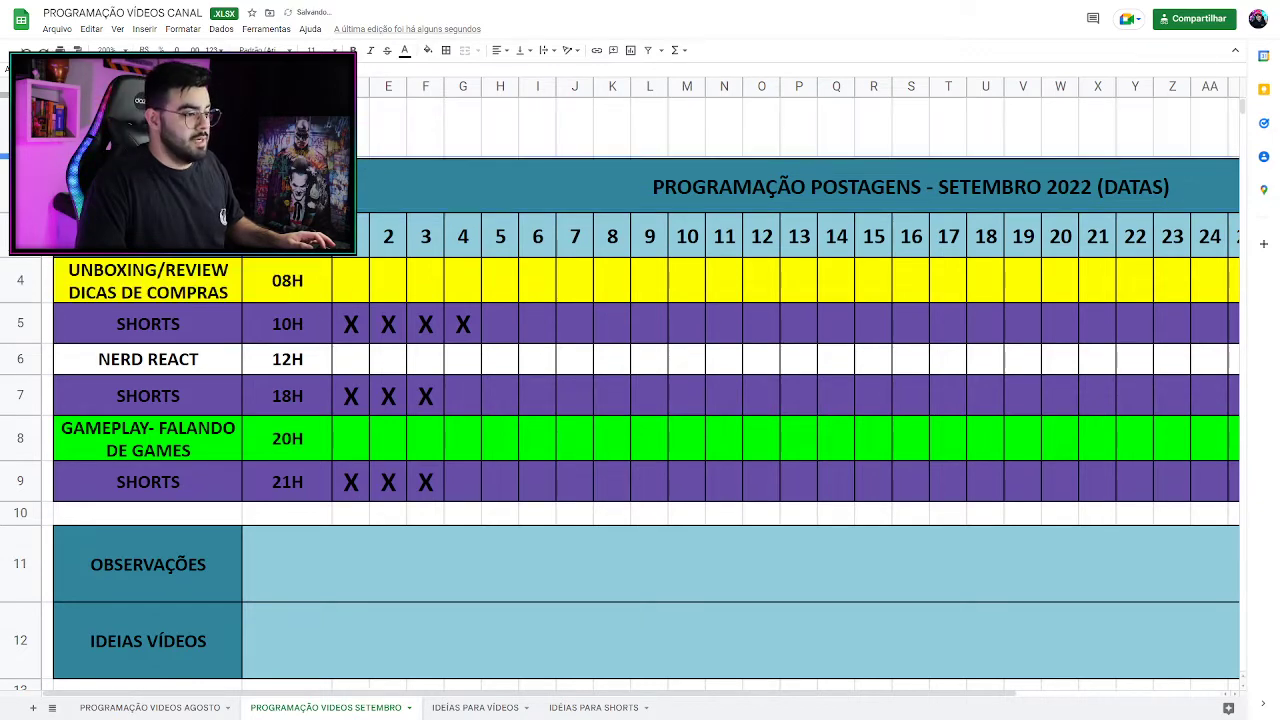
scroll(640, 424, up, 1)
scroll(640, 400, up, 2)
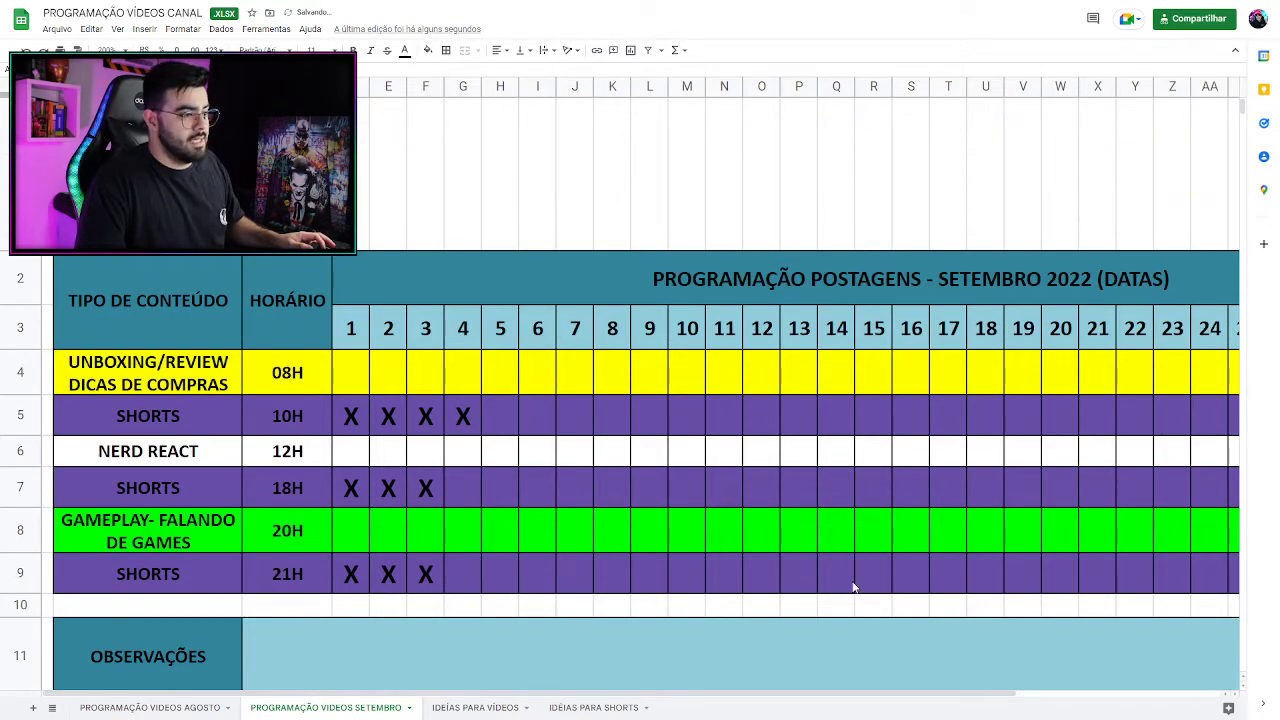
scroll(484, 571, down, 3)
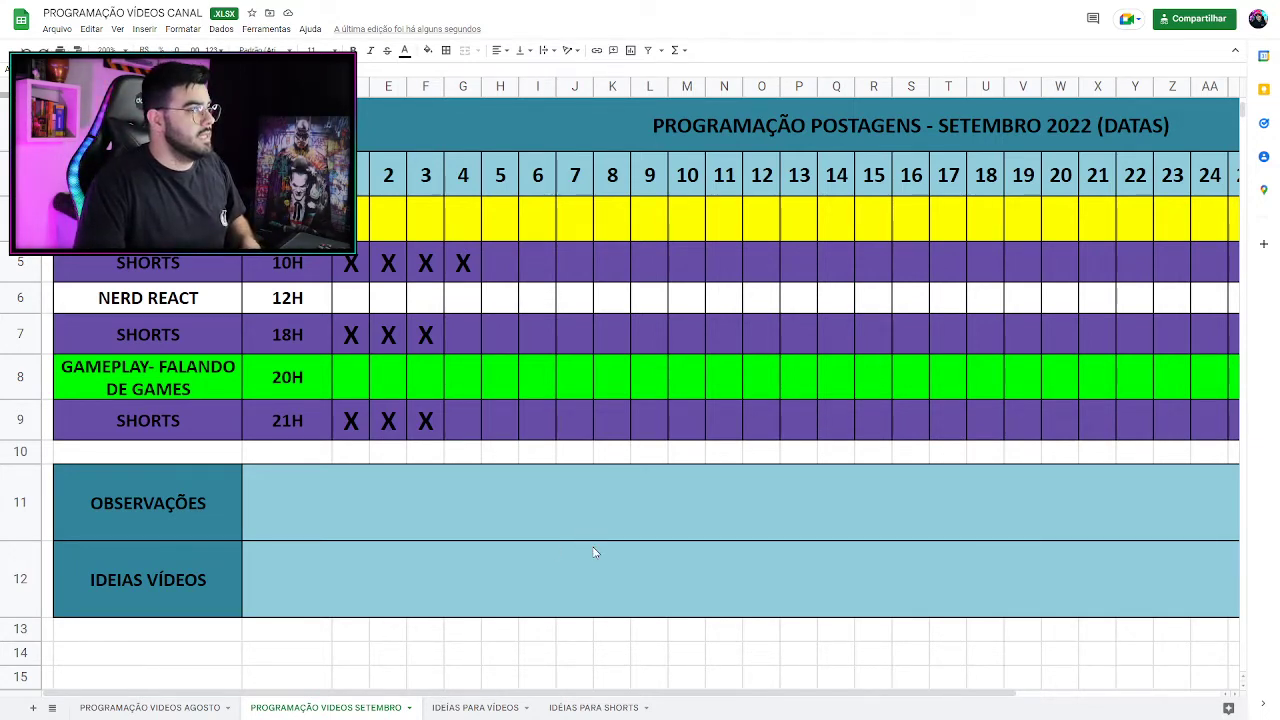
scroll(593, 542, up, 3)
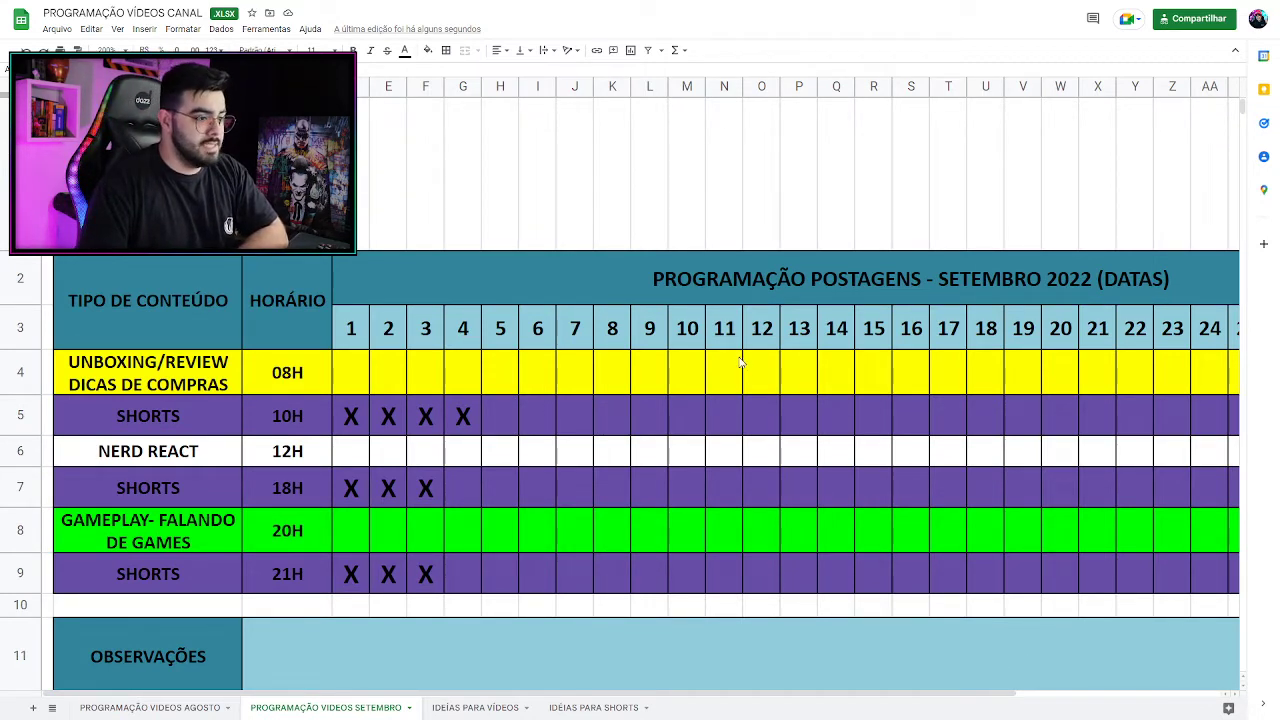
- Examine the row of dates from 1 to 31 in the September schedule
drag(351, 328, 1172, 336)
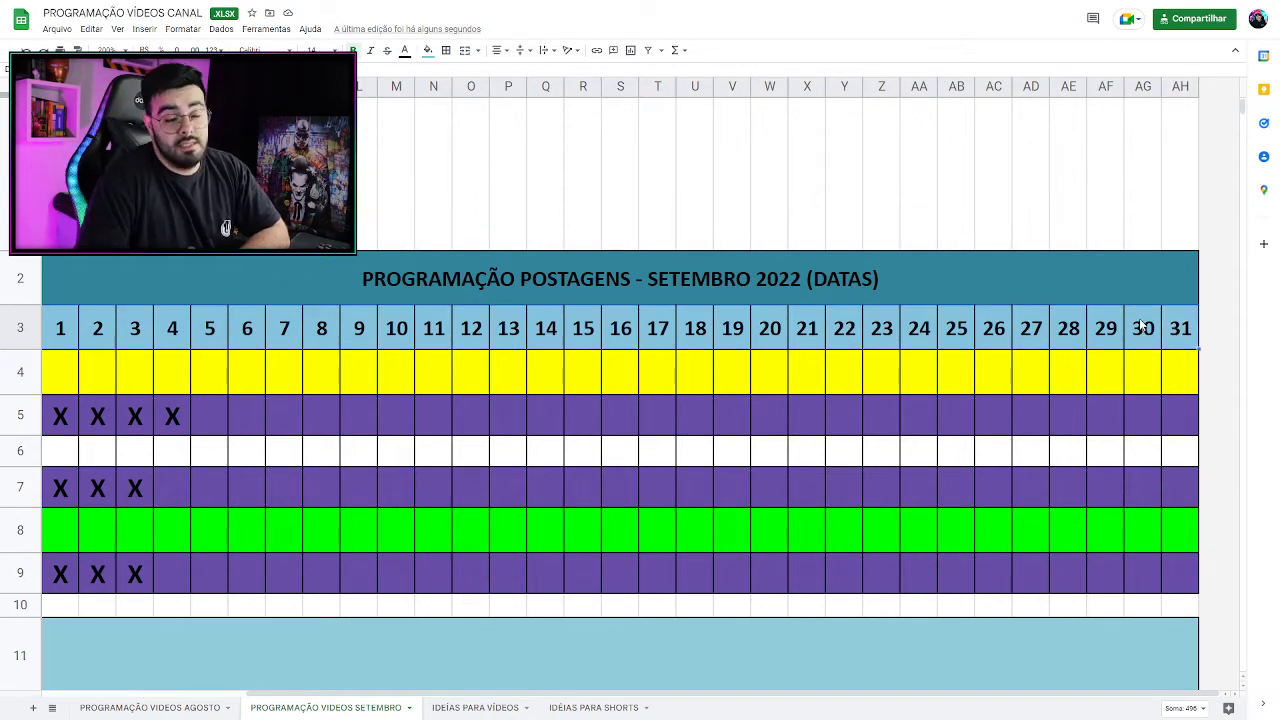
click(1172, 338)
key(Left)
key(Left)
key(Left)
key(Left)
key(Left)
key(Left)
key(Left)
key(Left)
key(Left)
key(Left)
key(Left)
key(Left)
key(Left)
key(Left)
key(Left)
key(Left)
key(Left)
key(Left)
key(Left)
key(Left)
key(Left)
key(Left)
key(Left)
key(Left)
key(Left)
key(Left)
key(Left)
key(Left)
key(Left)
key(Left)
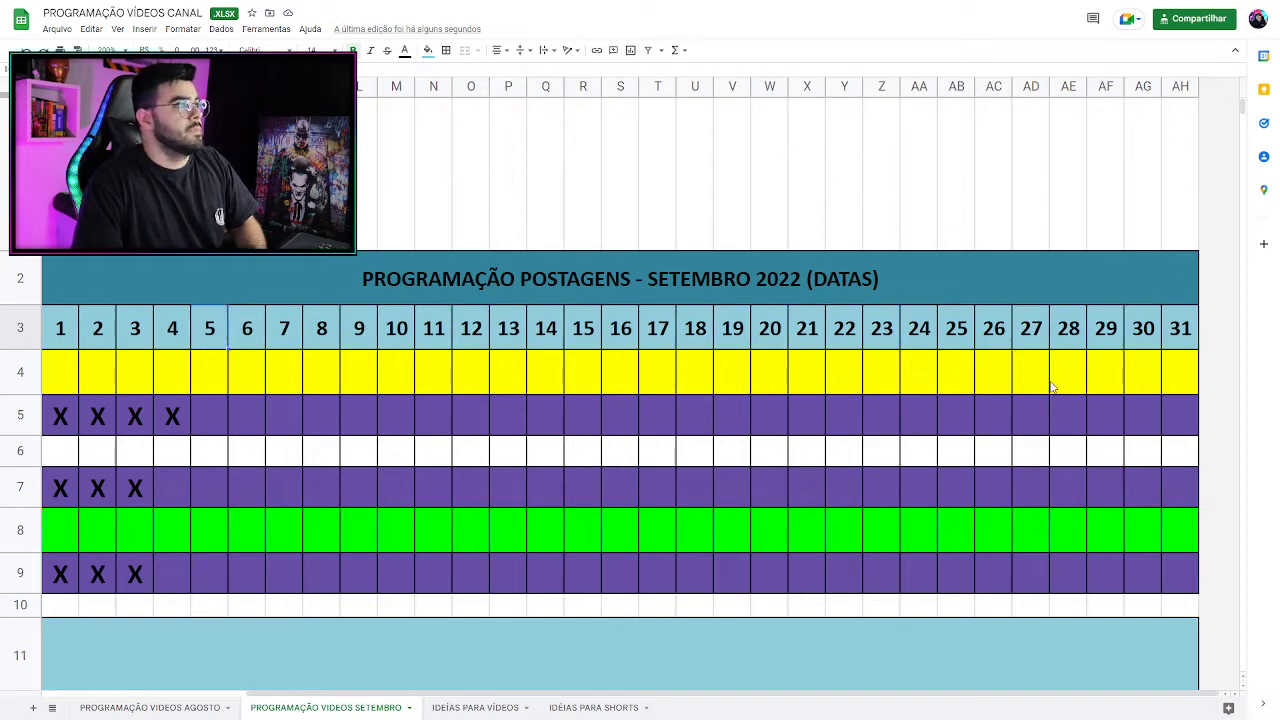
- Fill the whole NERD REACT row of the September schedule, from its label through day 31, with cyan
click(190, 389)
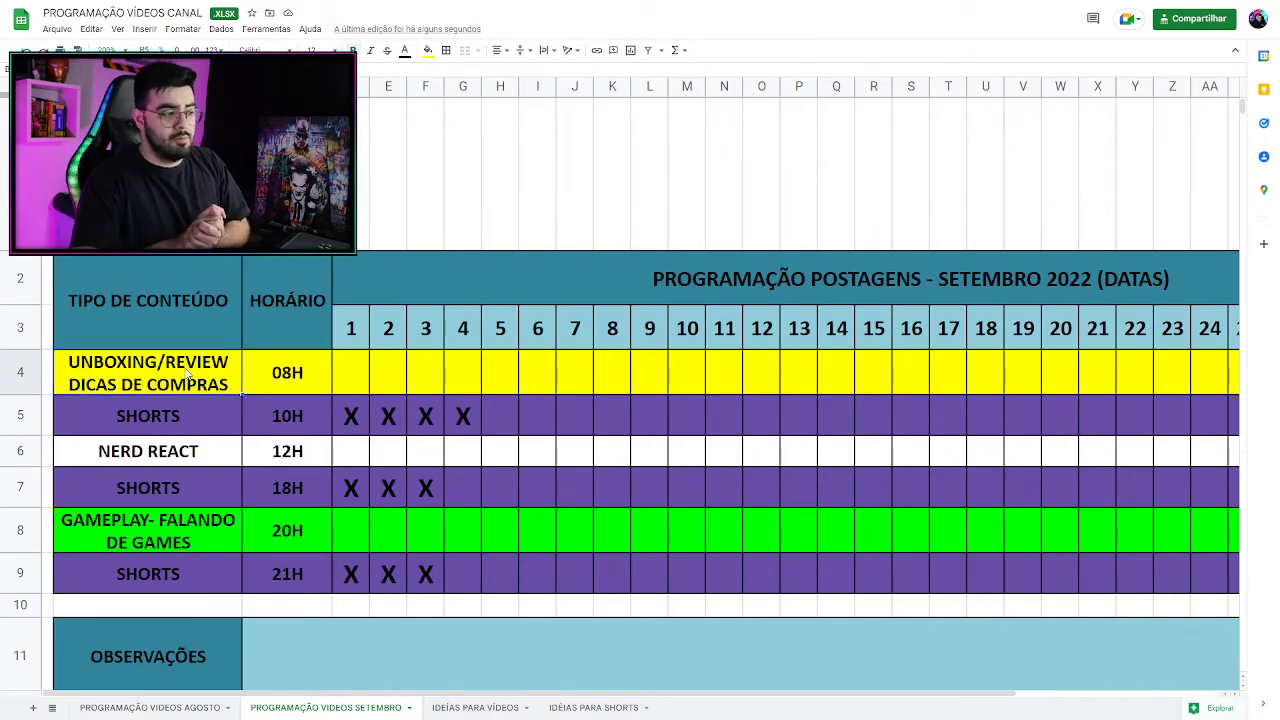
drag(191, 451, 1168, 451)
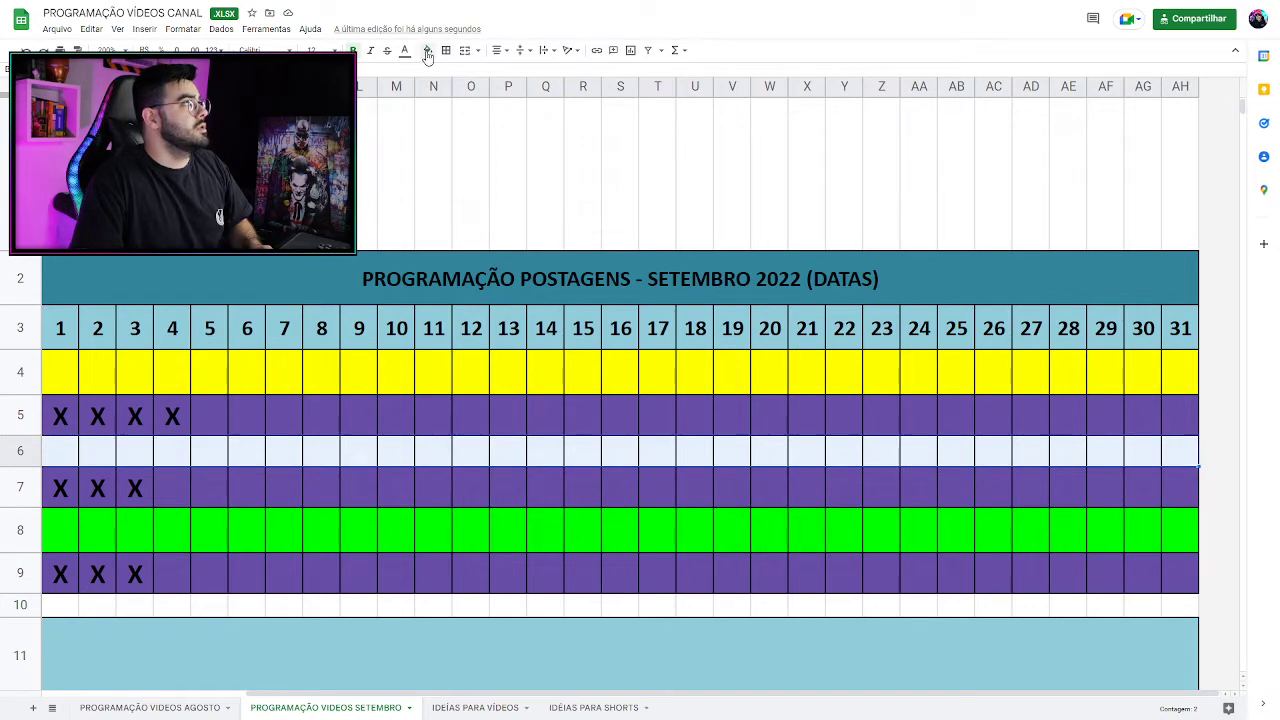
click(427, 50)
click(480, 158)
click(600, 460)
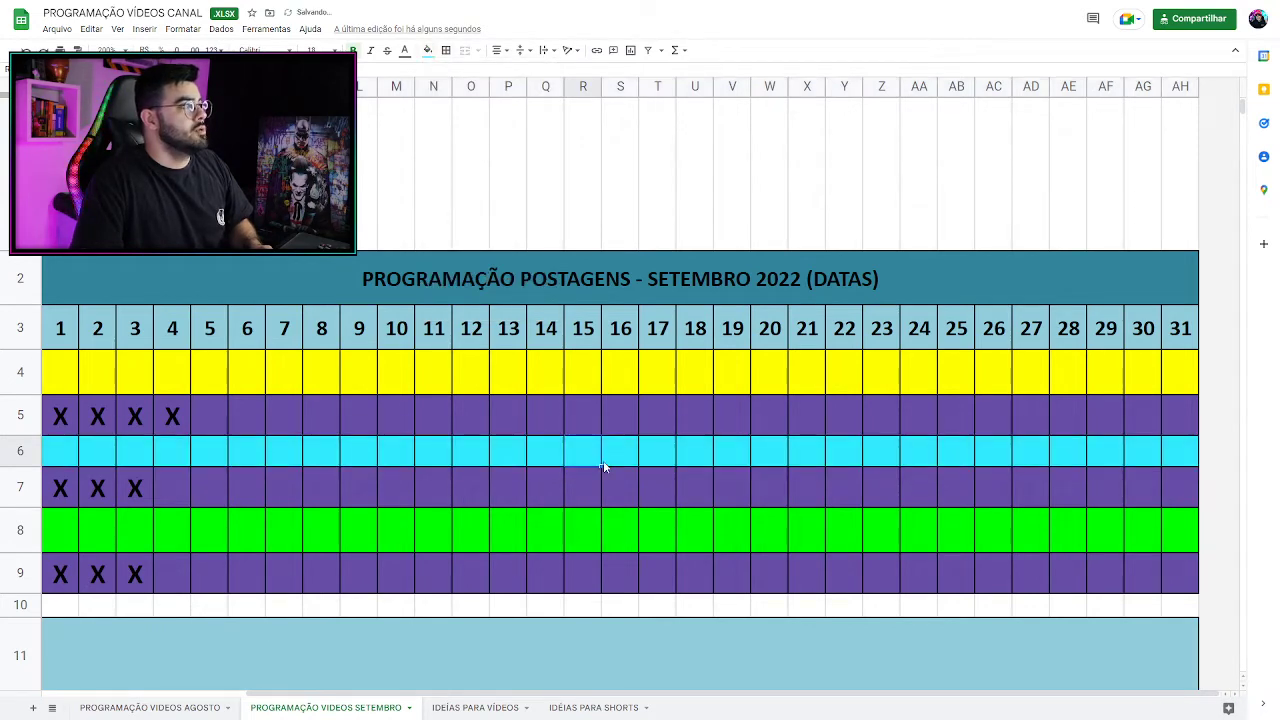
click(654, 478)
- Go through the September content types and their posting times, from UNBOXING/REVIEW at 08H to SHORTS at 21H
scroll(2, 535, left, 5)
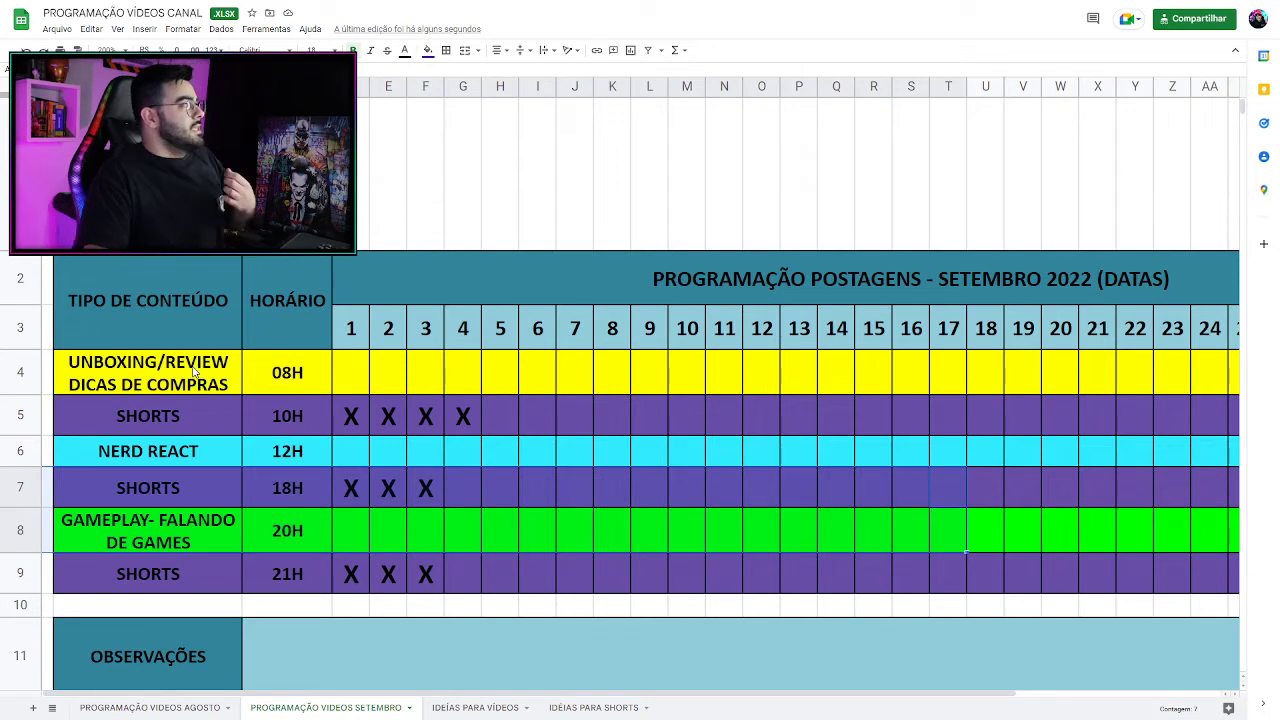
click(142, 377)
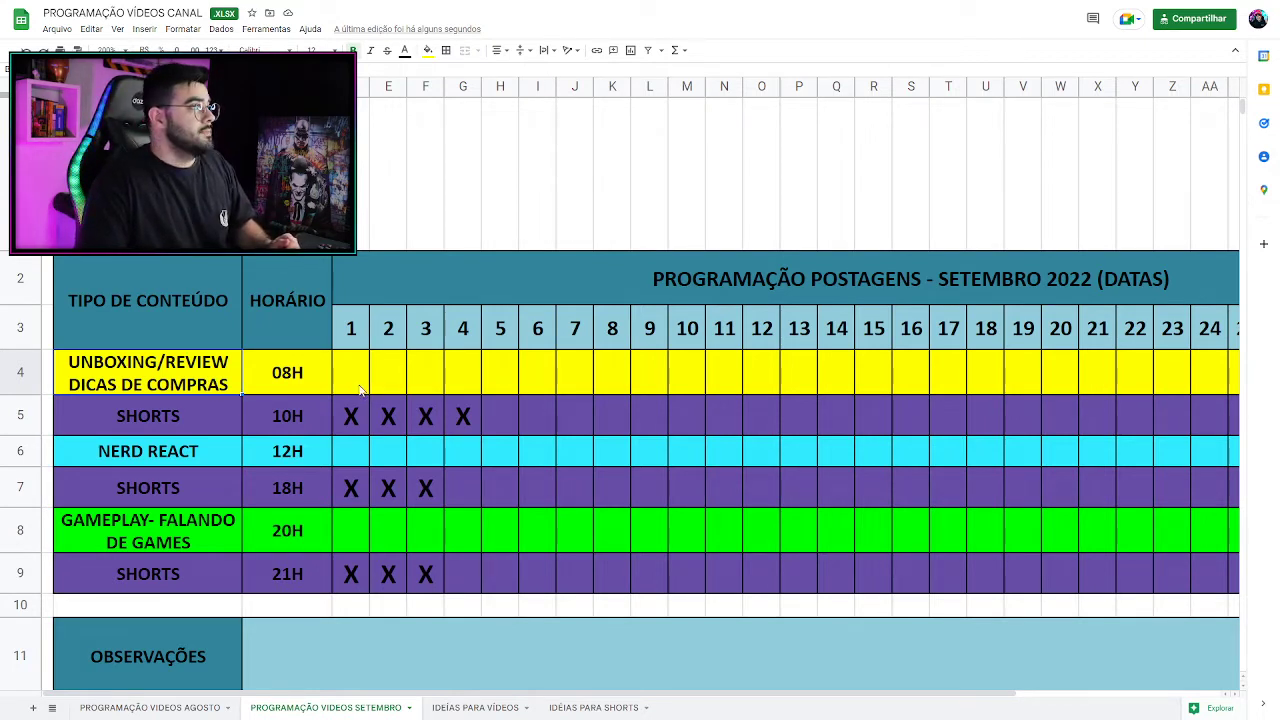
click(440, 414)
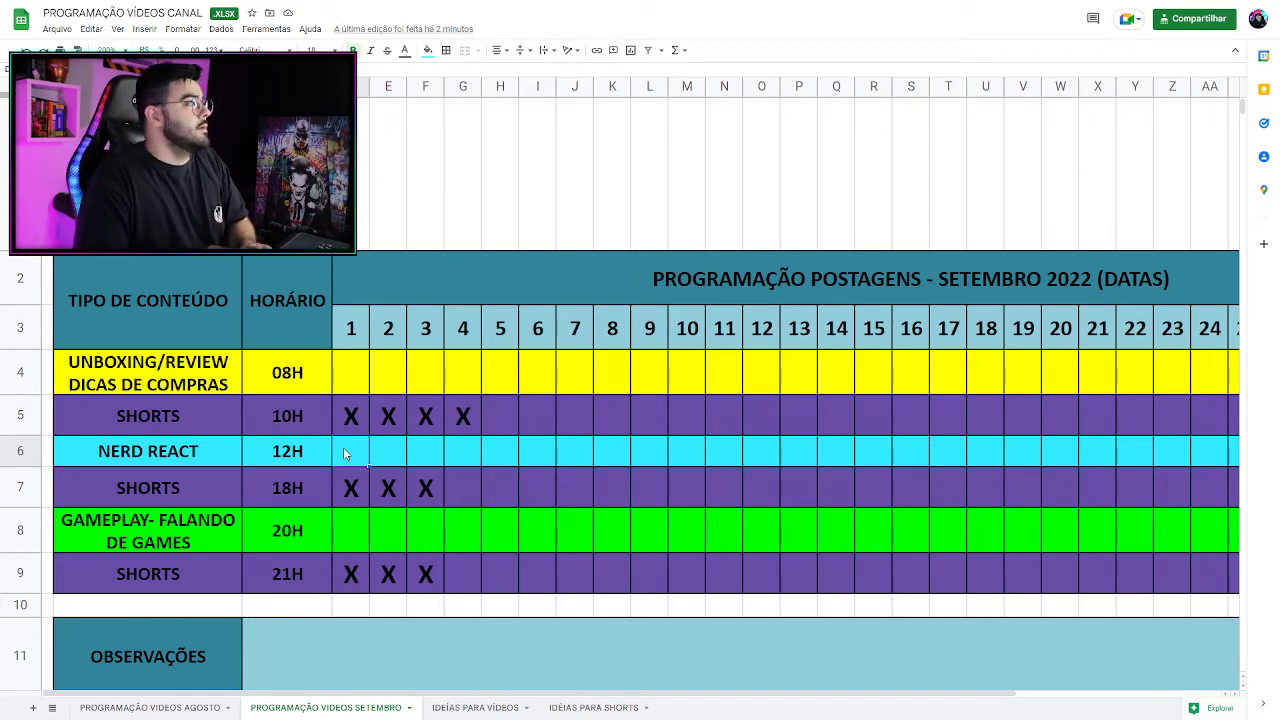
click(261, 532)
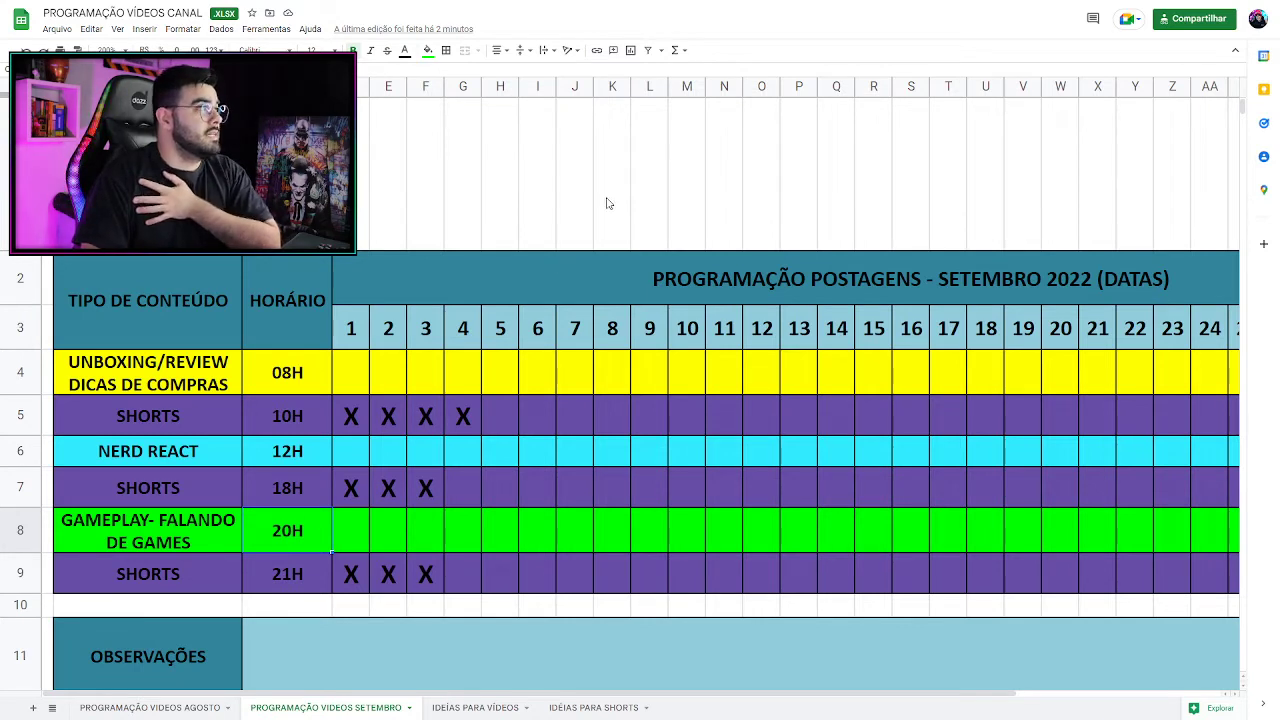
click(345, 371)
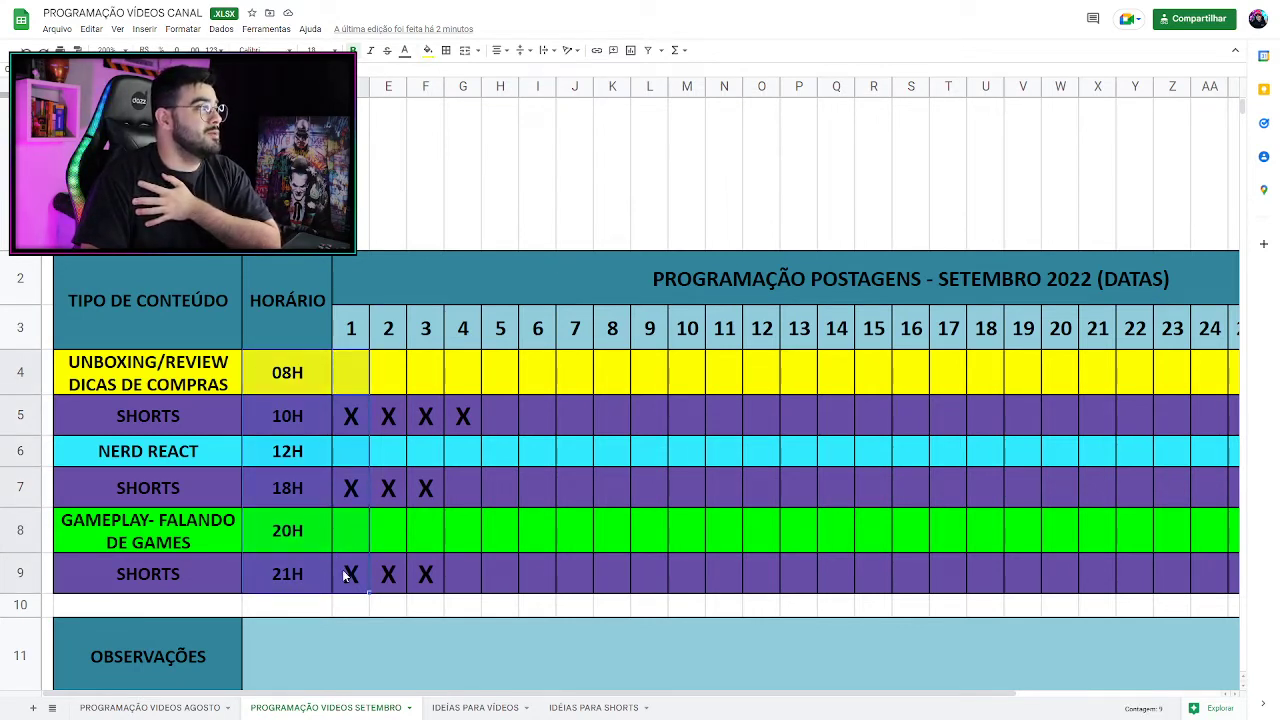
click(363, 380)
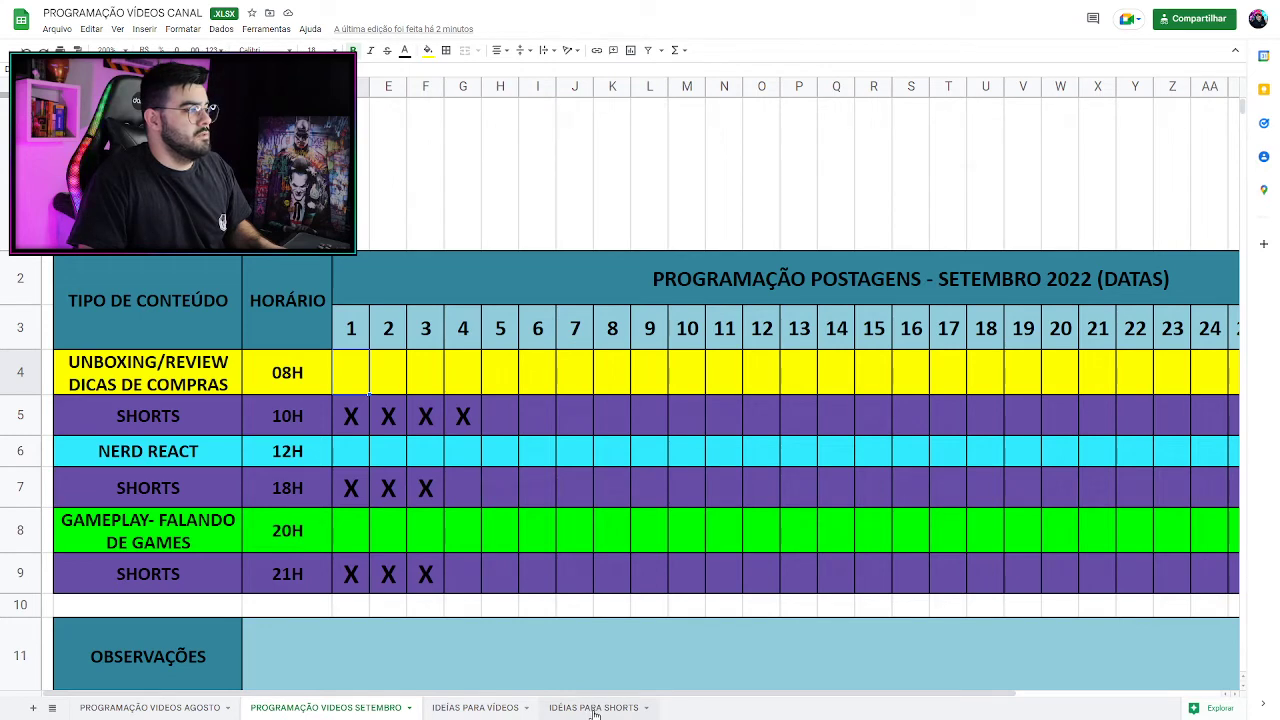
- Review the X marks for days 19 to 31 on the August sheet, then return to the September sheet
click(172, 709)
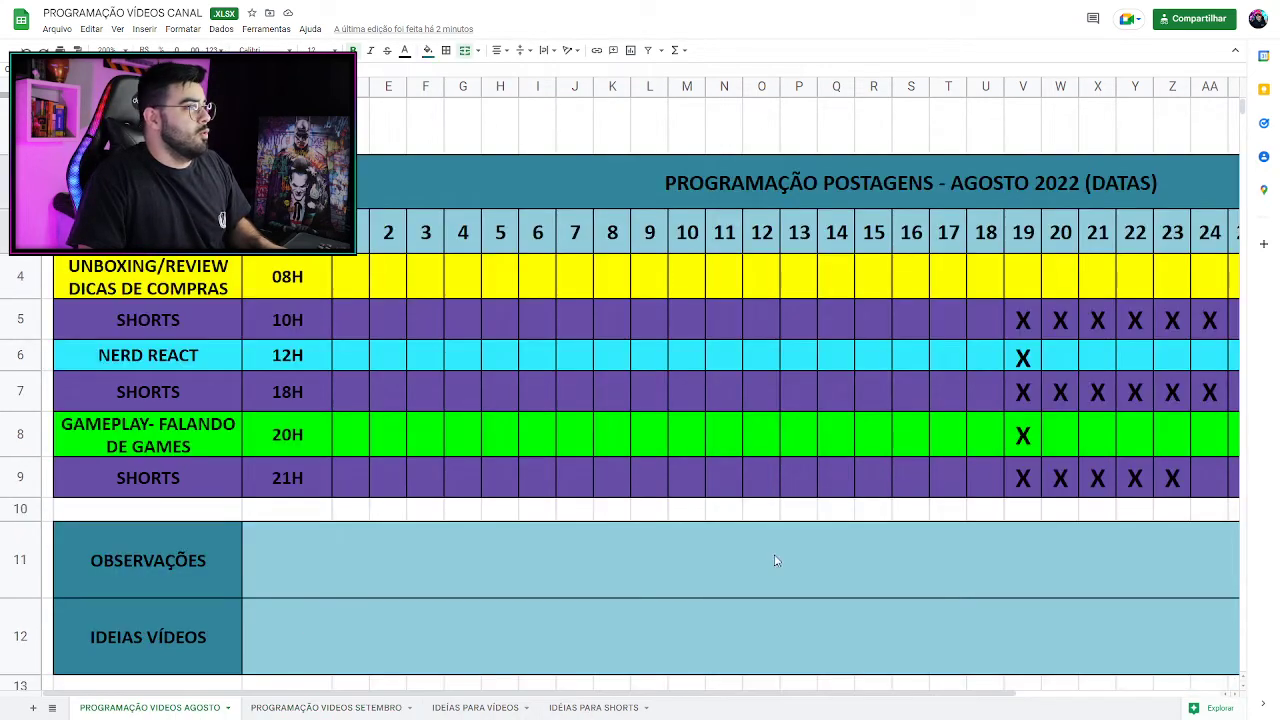
click(1026, 272)
drag(1026, 272, 1172, 468)
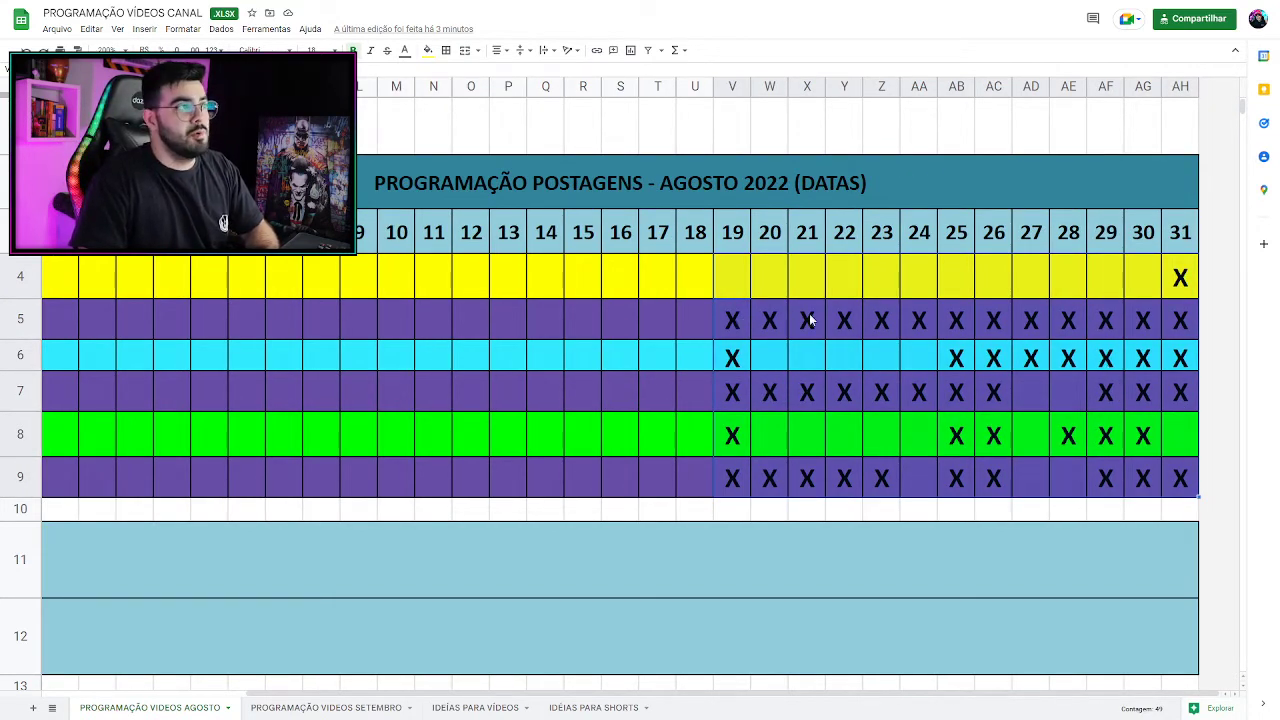
click(1180, 306)
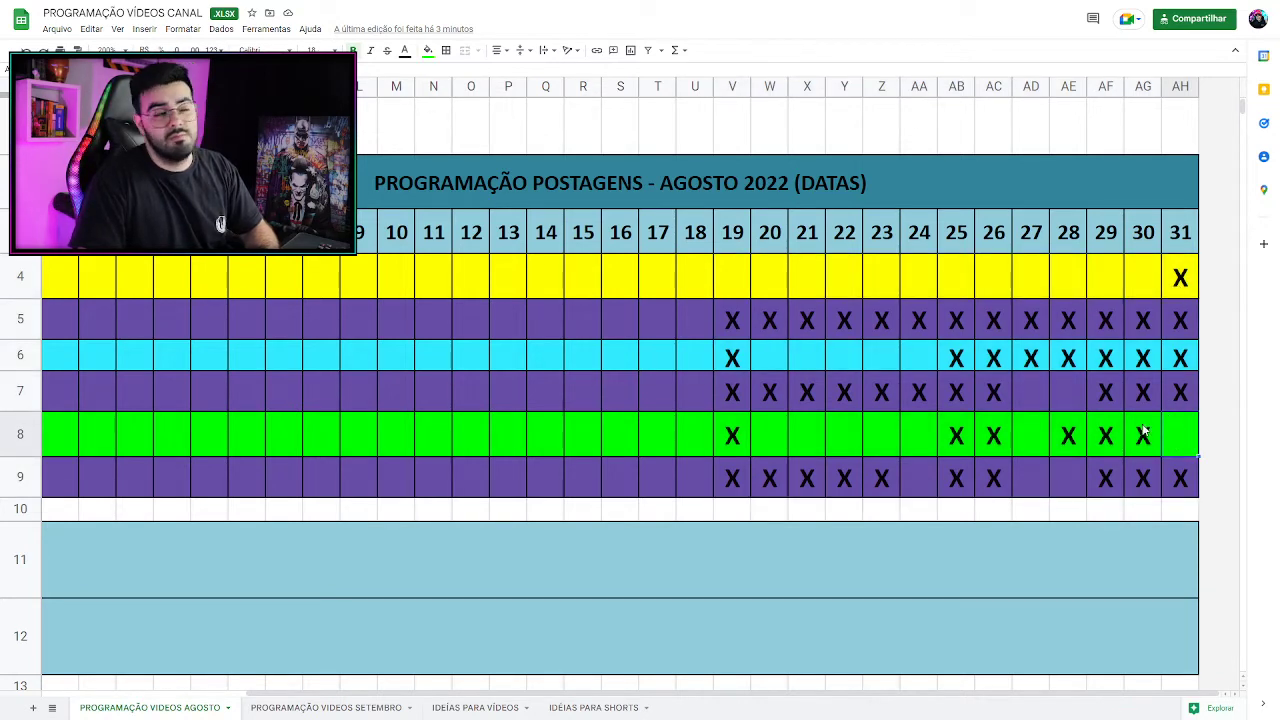
drag(1178, 280, 1186, 474)
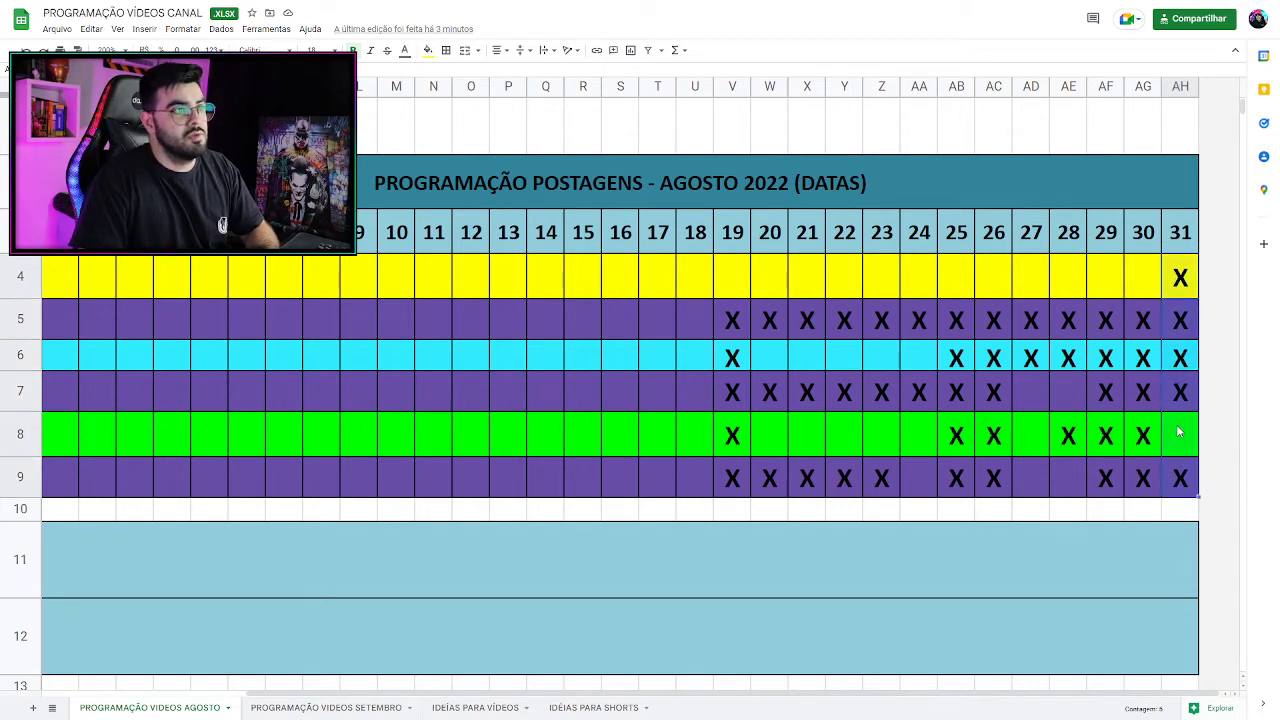
click(1180, 432)
drag(1180, 278, 1176, 480)
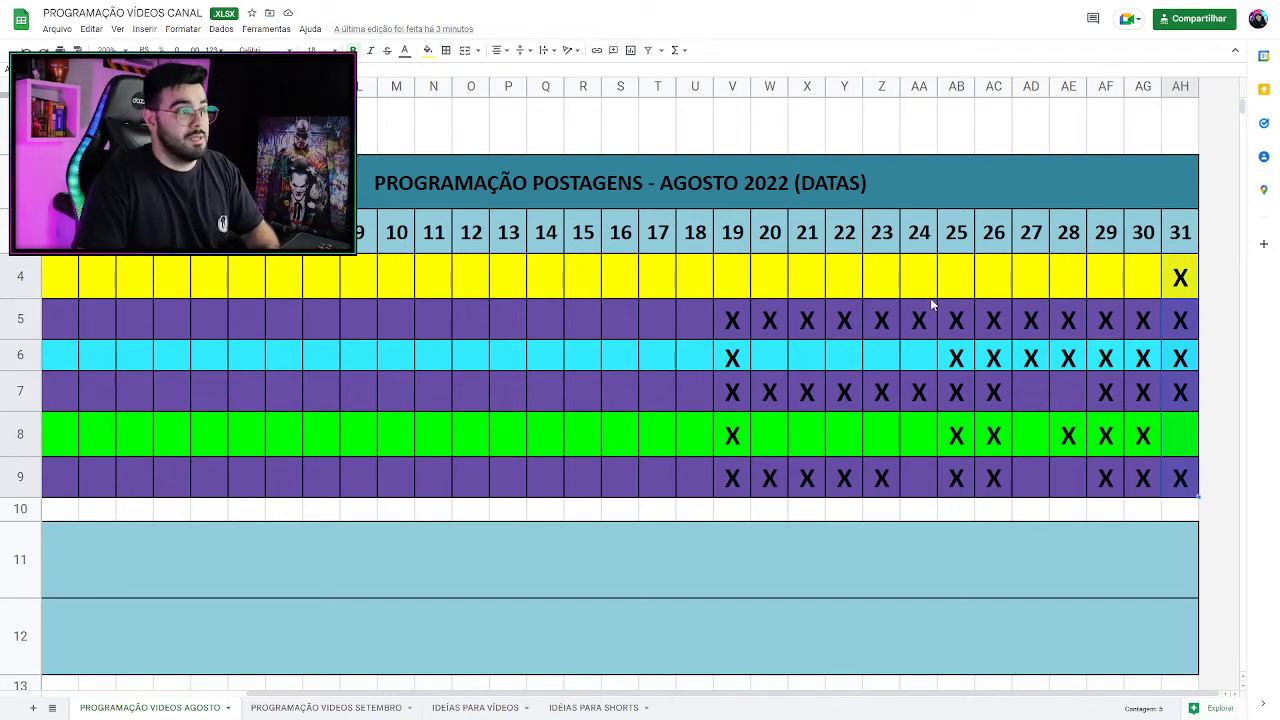
drag(732, 316, 1160, 320)
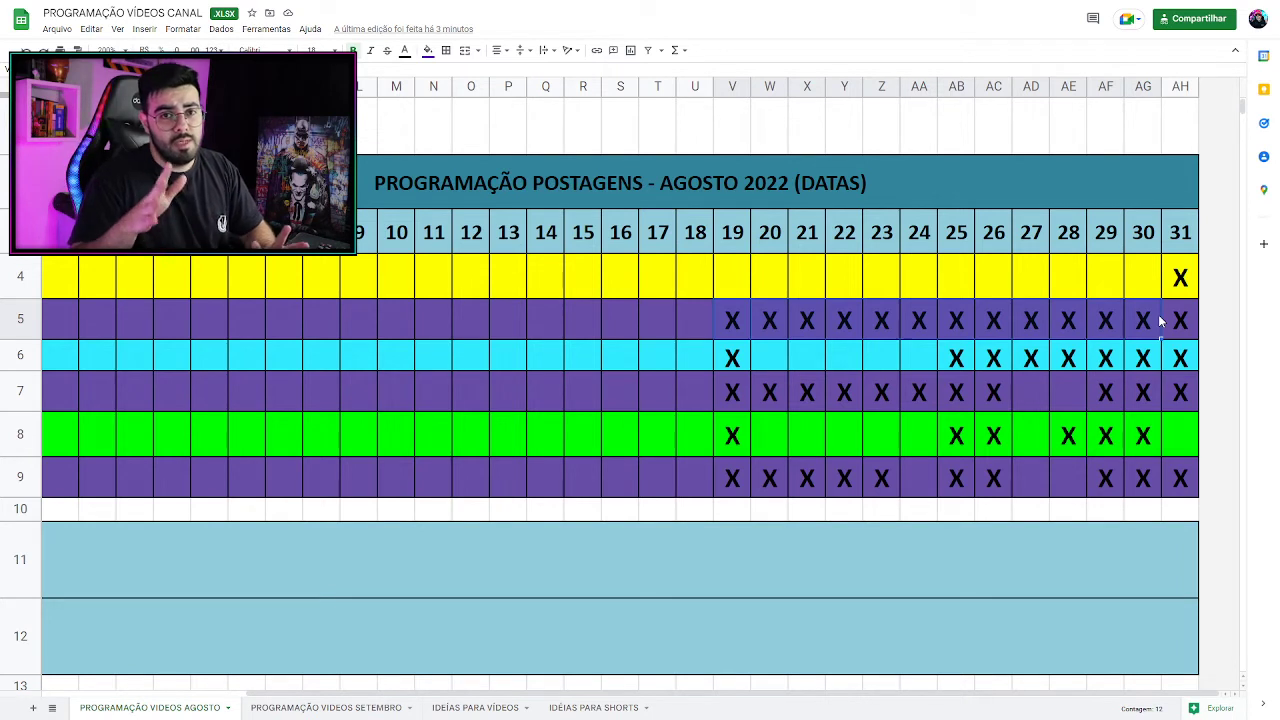
click(1184, 436)
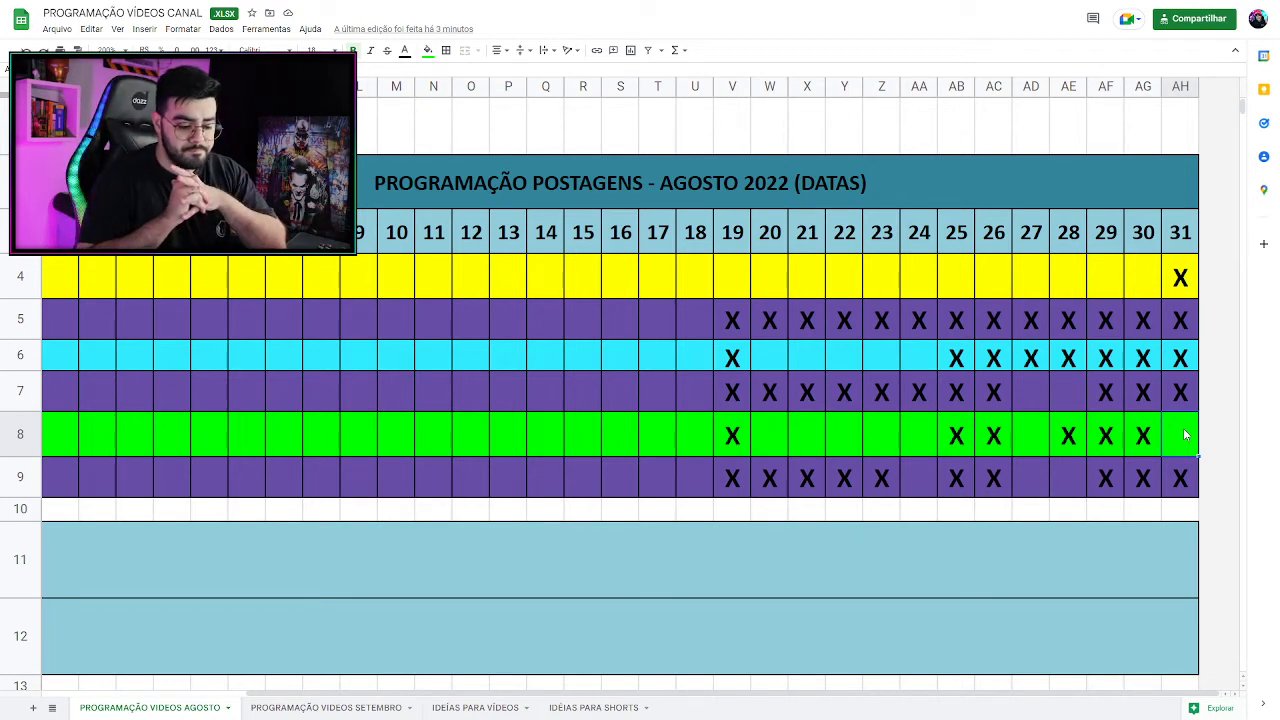
click(326, 707)
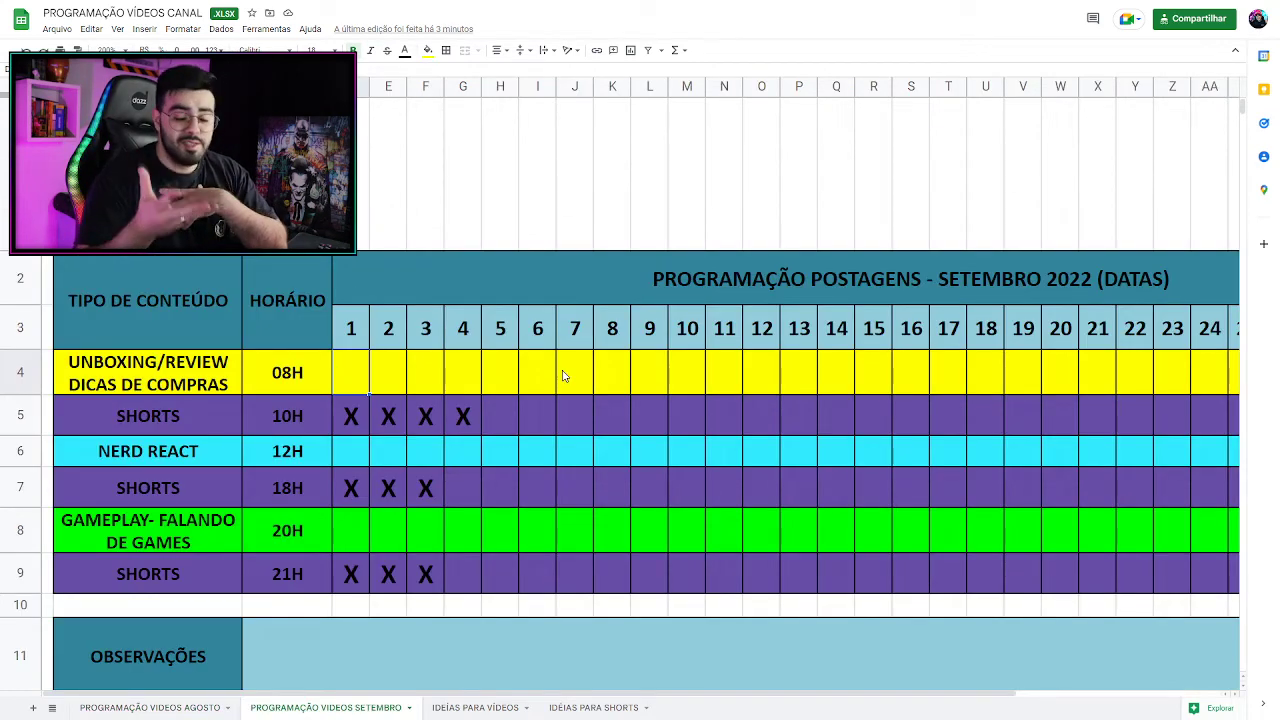